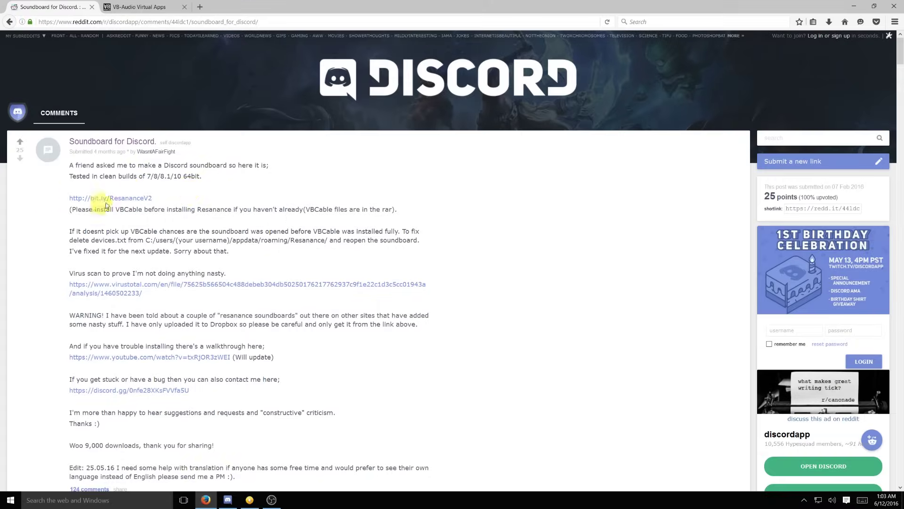
Minimize Firefox and open the ResananceV2 archive from the desktop.
click(853, 7)
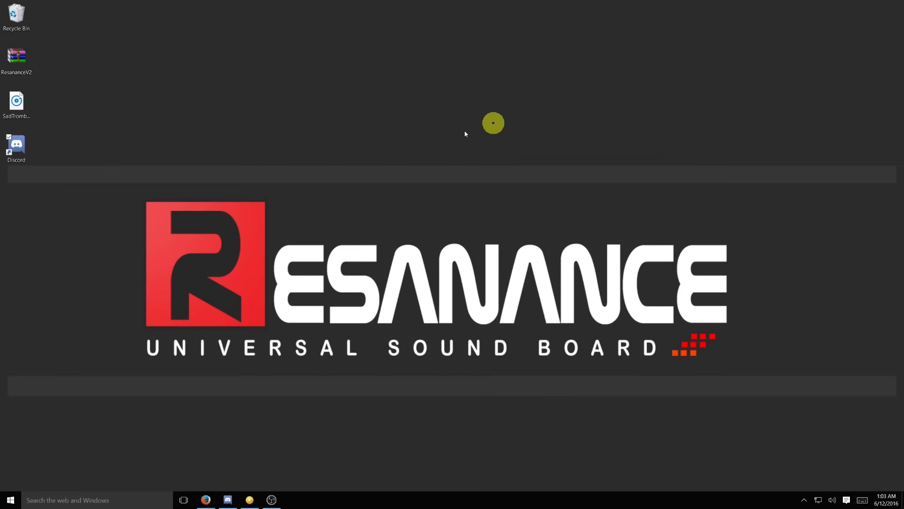
double_click(26, 60)
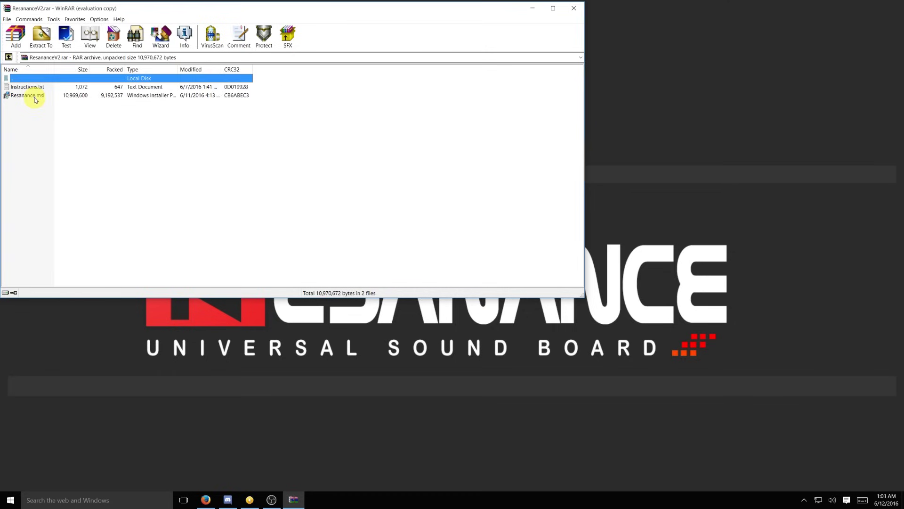
Run Resanance.msi in the default folder and launch Resanance when setup finishes.
double_click(34, 96)
click(510, 320)
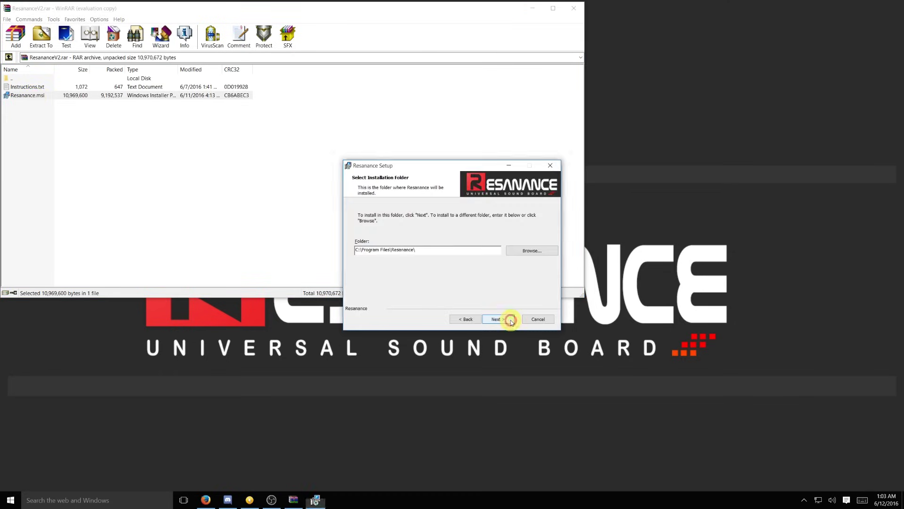
click(511, 319)
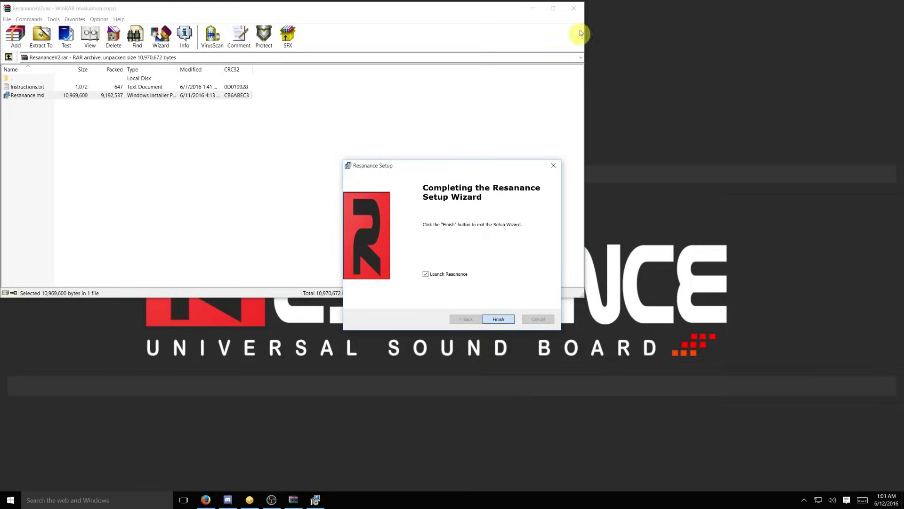
click(574, 10)
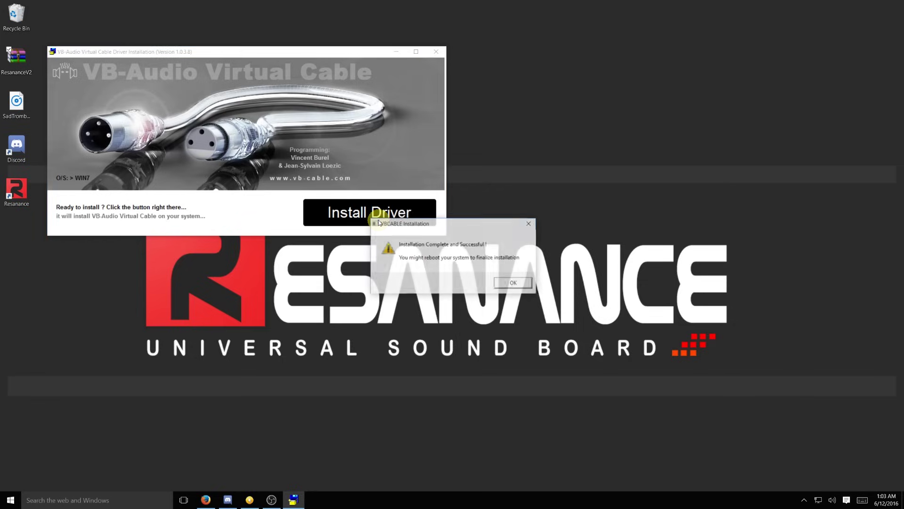
Dismiss the VB-Cable installation-complete message and bring back the VB-Audio page in Firefox.
click(510, 282)
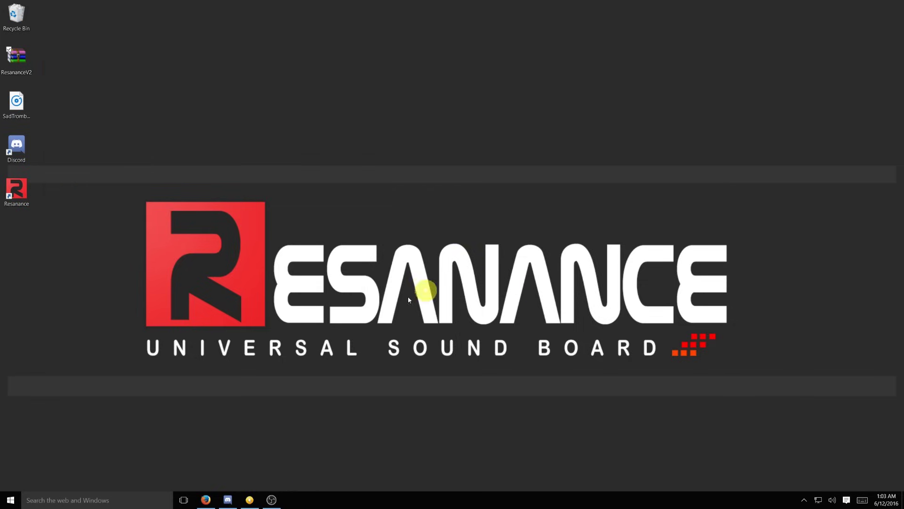
click(205, 499)
scroll(185, 205, down, 1)
scroll(185, 205, down, 1)
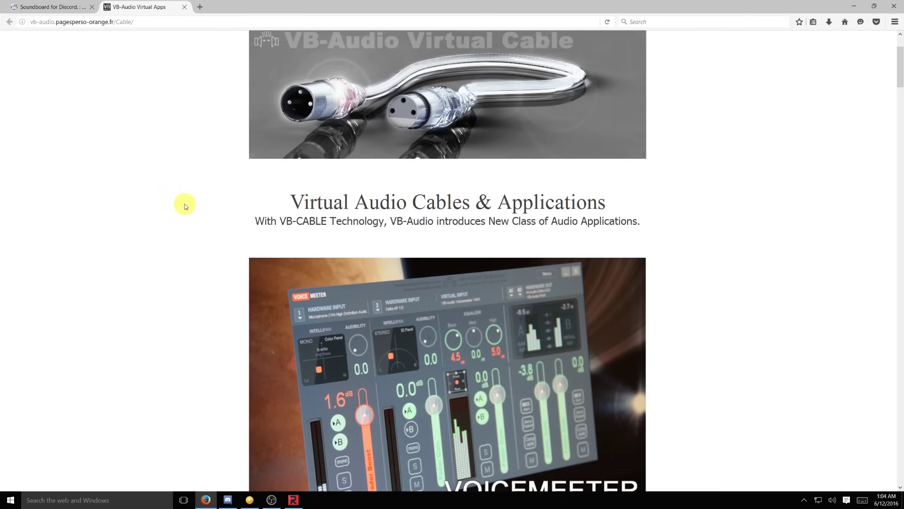
scroll(185, 206, down, 1)
scroll(185, 206, down, 2)
scroll(186, 206, down, 3)
scroll(185, 206, down, 1)
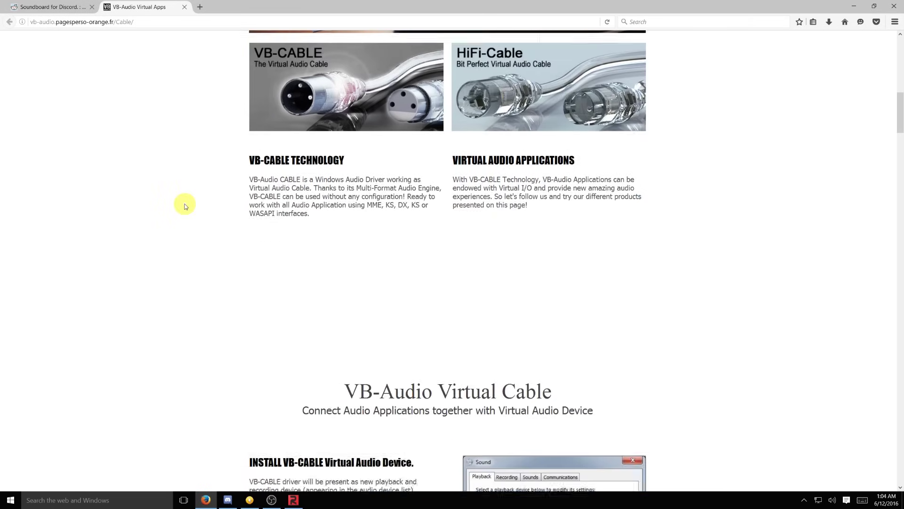
scroll(185, 206, down, 3)
scroll(185, 206, down, 1)
scroll(186, 205, down, 2)
scroll(185, 205, down, 1)
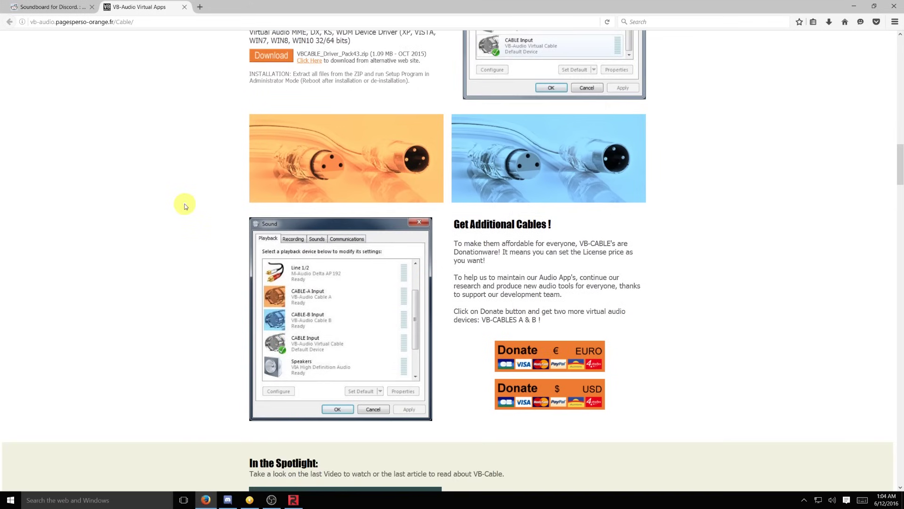
scroll(185, 206, down, 2)
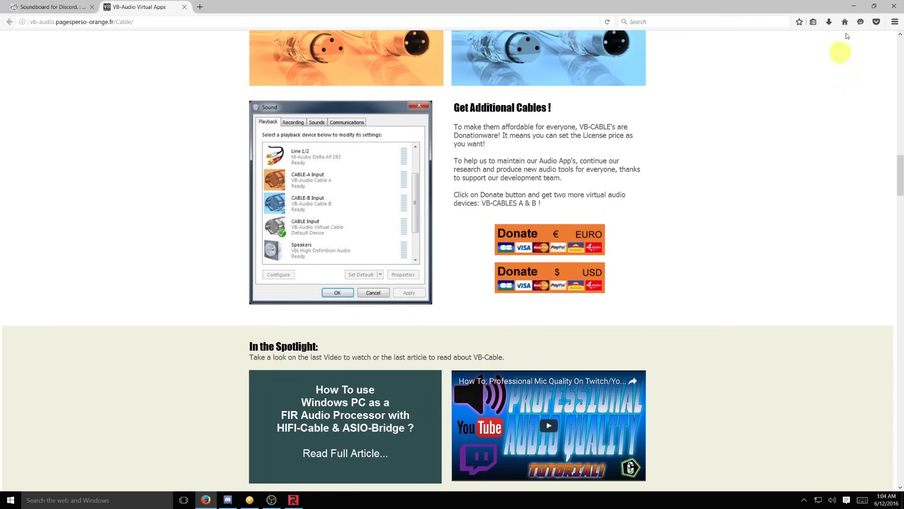
Minimize Firefox to reveal the Resanance soundboard window.
click(854, 7)
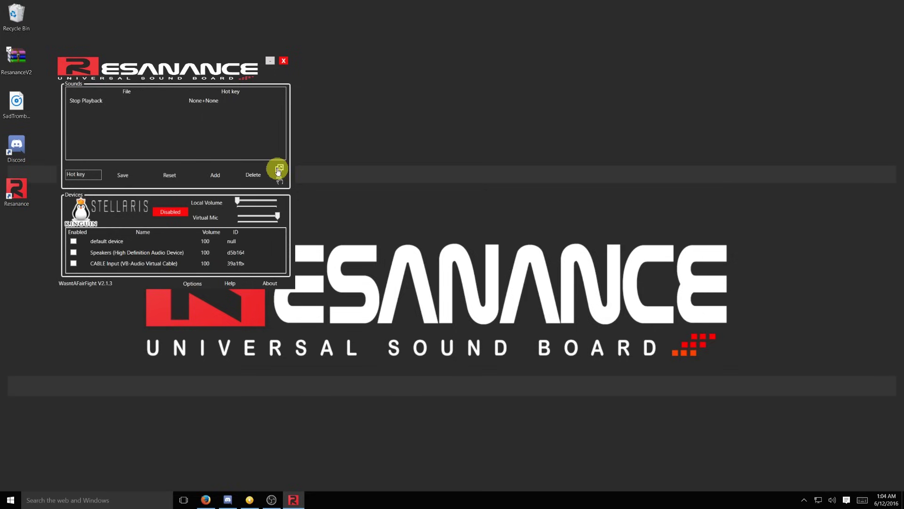
click(279, 168)
drag(234, 65, 517, 82)
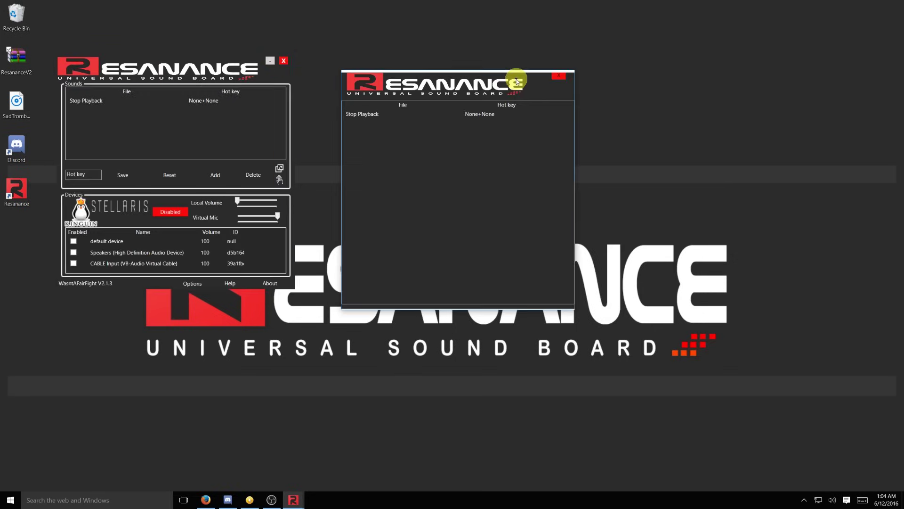
click(562, 78)
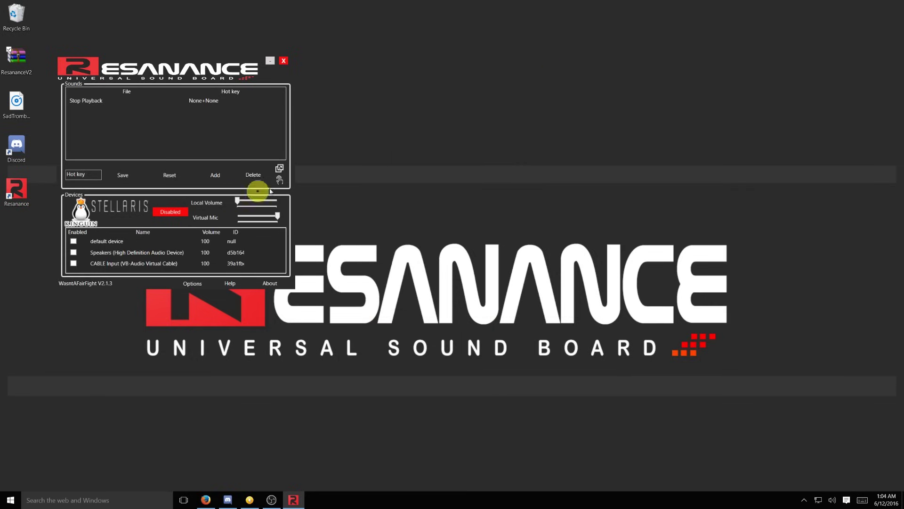
click(280, 178)
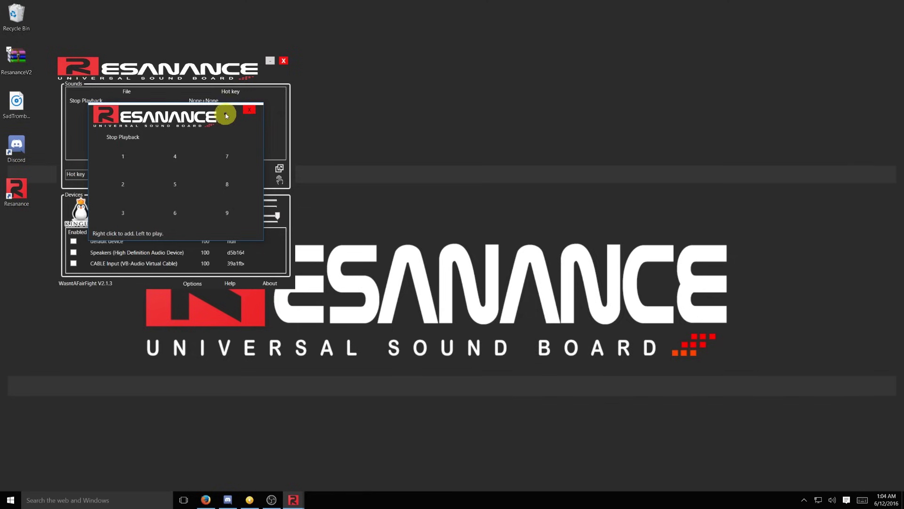
drag(227, 114, 509, 147)
right_click(397, 189)
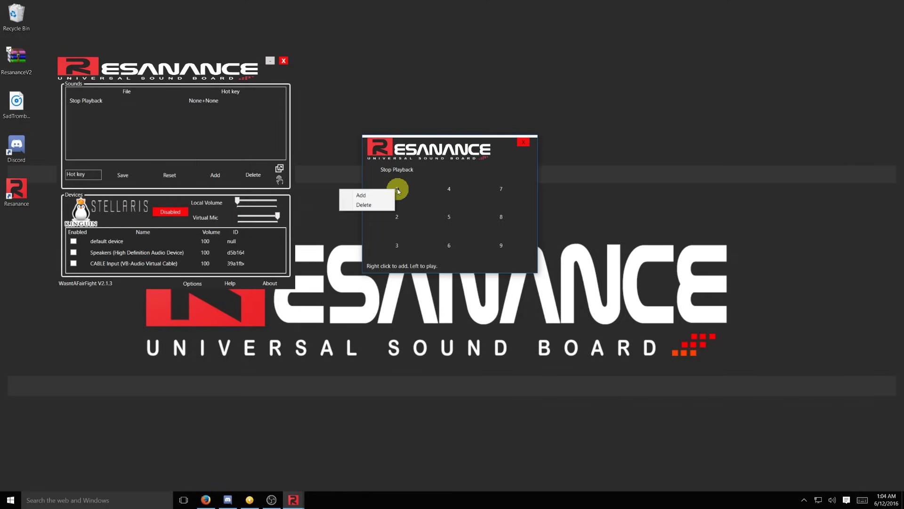
click(376, 196)
double_click(458, 200)
text(Sad)
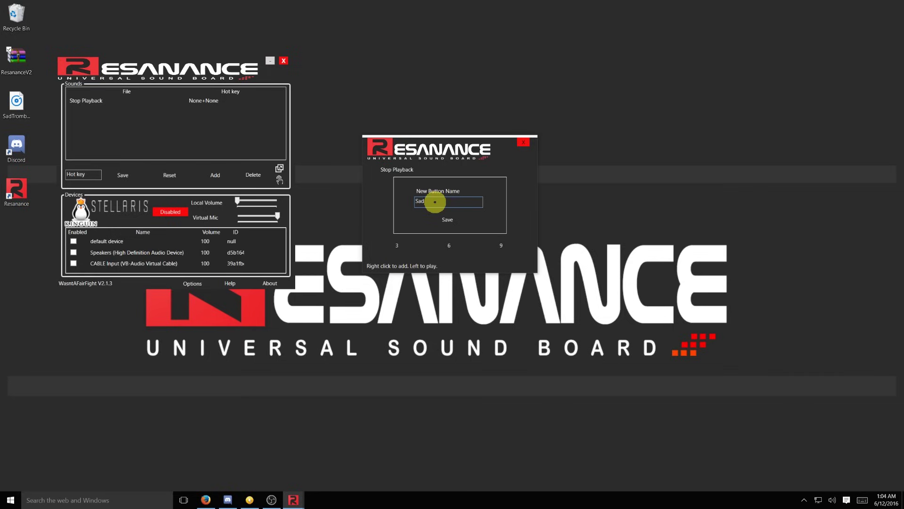
key(Return)
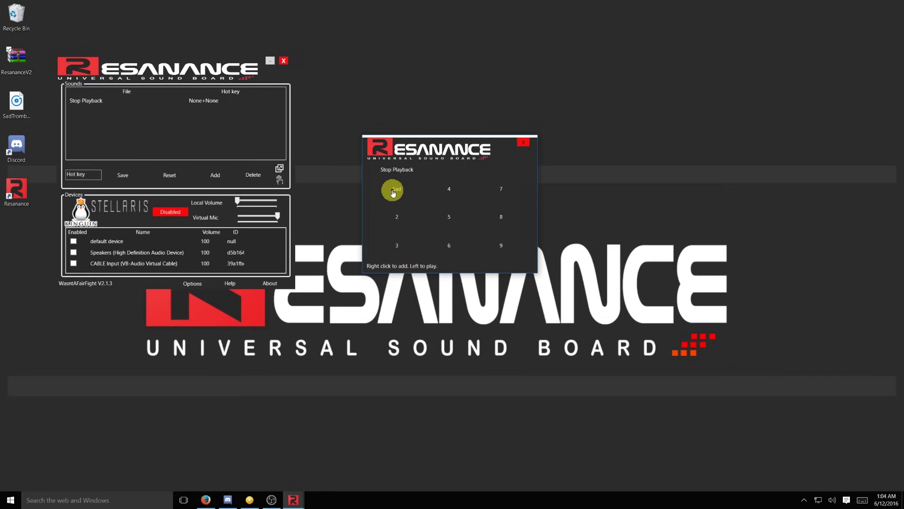
right_click(395, 193)
click(370, 205)
click(524, 142)
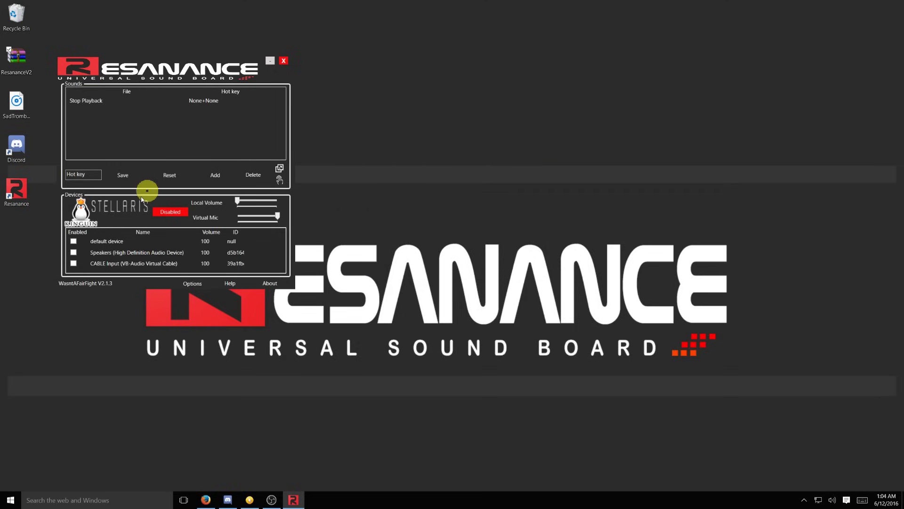
click(90, 243)
Enable the default and CABLE Input devices, then add SadTrombone.mp3 with hotkey Ctrl+F.
click(73, 242)
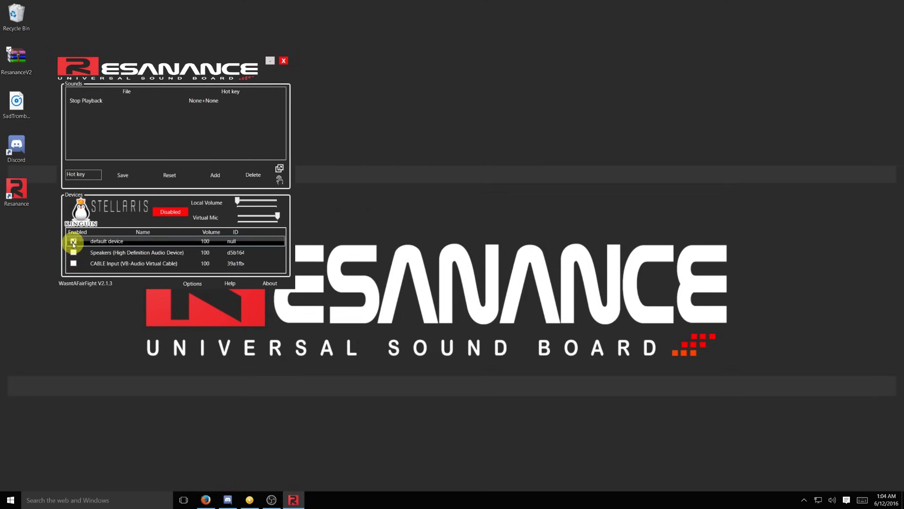
click(72, 263)
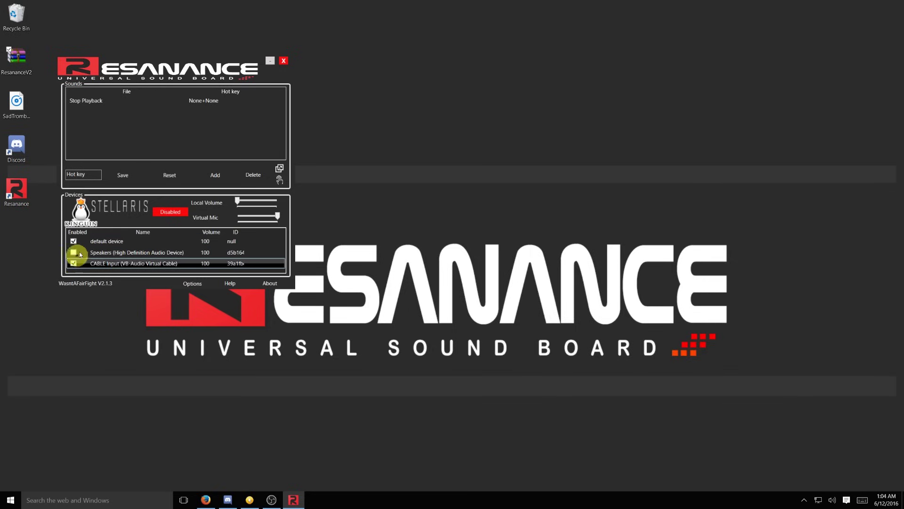
click(204, 172)
double_click(187, 119)
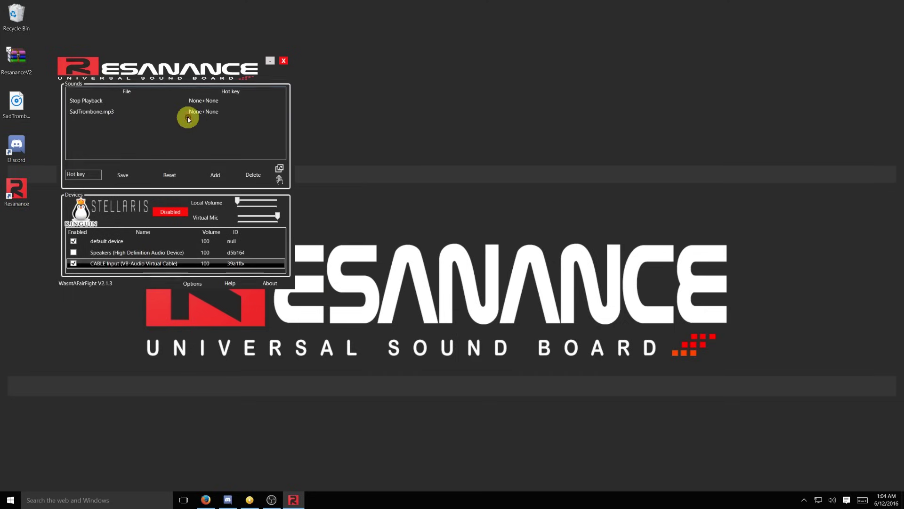
click(173, 113)
click(81, 175)
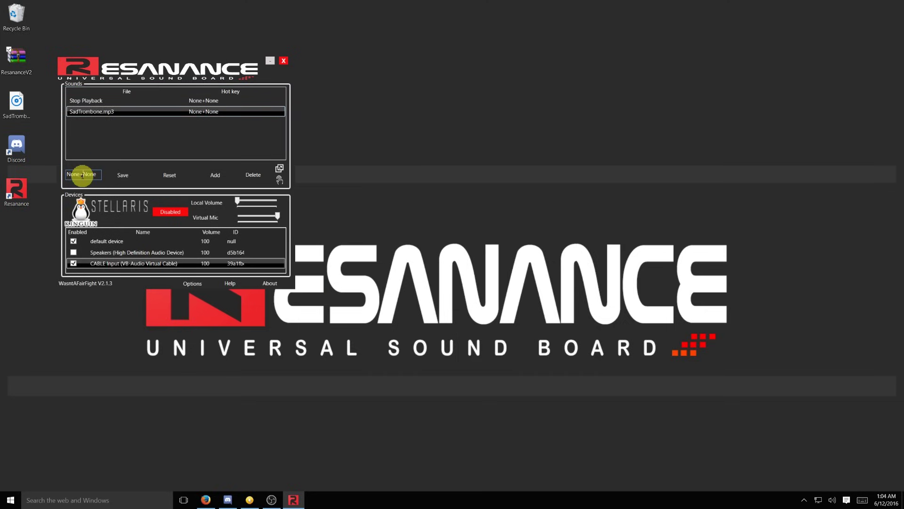
key(ctrl+f)
click(122, 177)
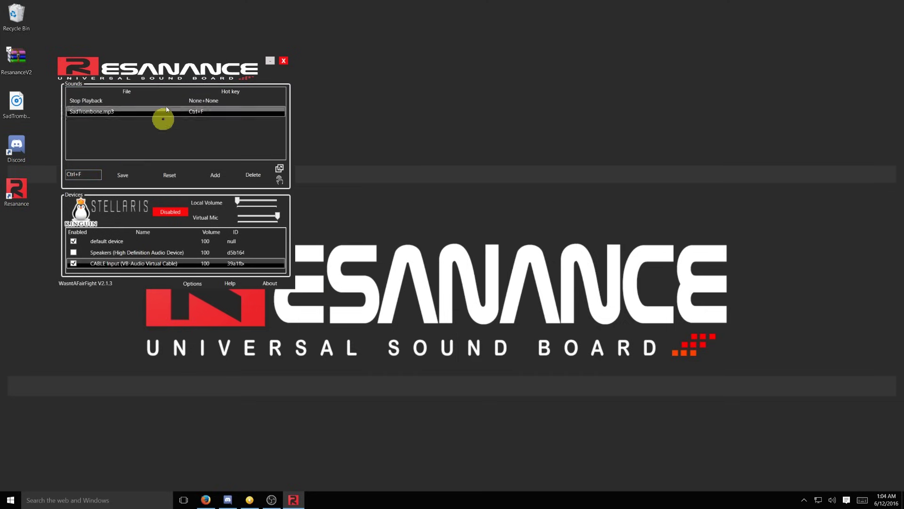
Give Stop Playback the hotkey Ctrl+S and switch the soundboard to Enabled.
click(172, 101)
click(84, 174)
text(S)
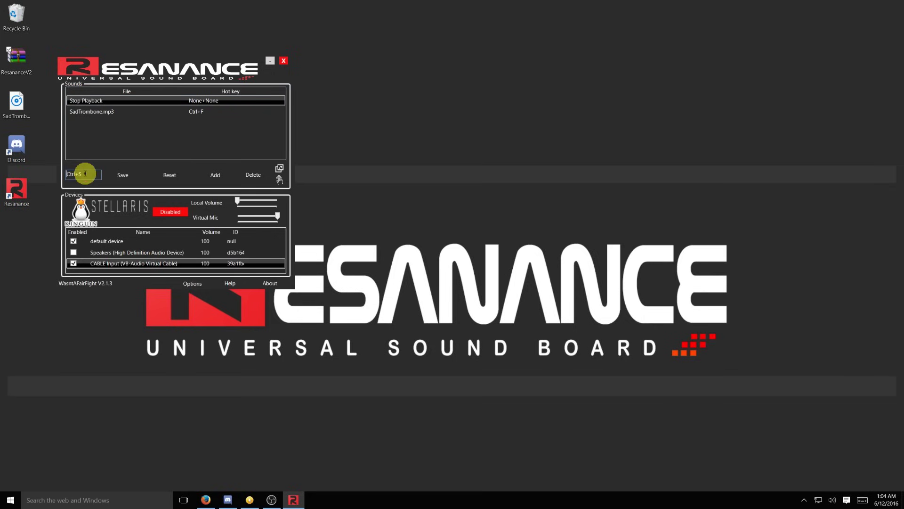
click(121, 176)
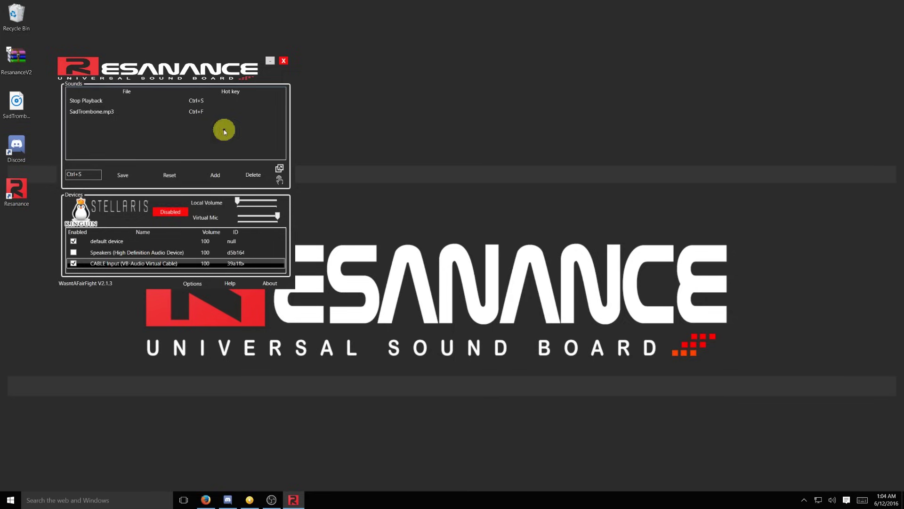
click(170, 212)
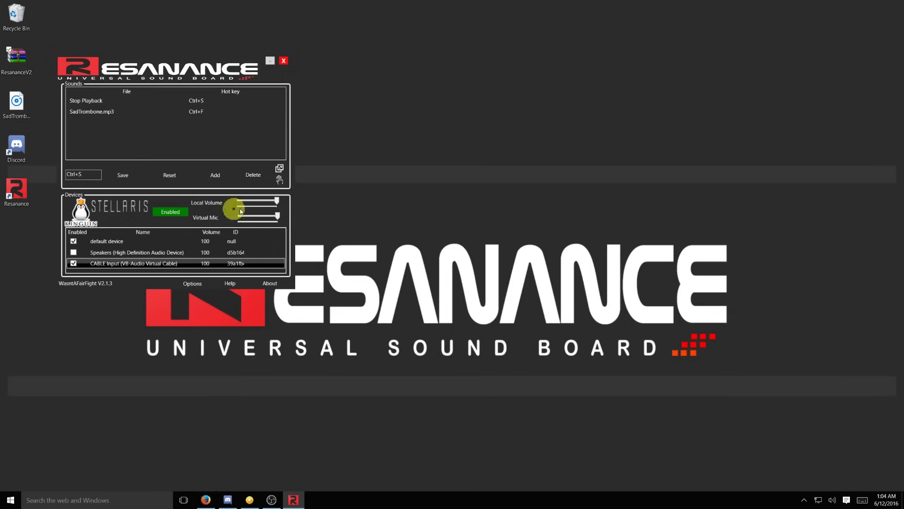
Make the Microphone listen through CABLE Input in its recording properties.
right_click(836, 500)
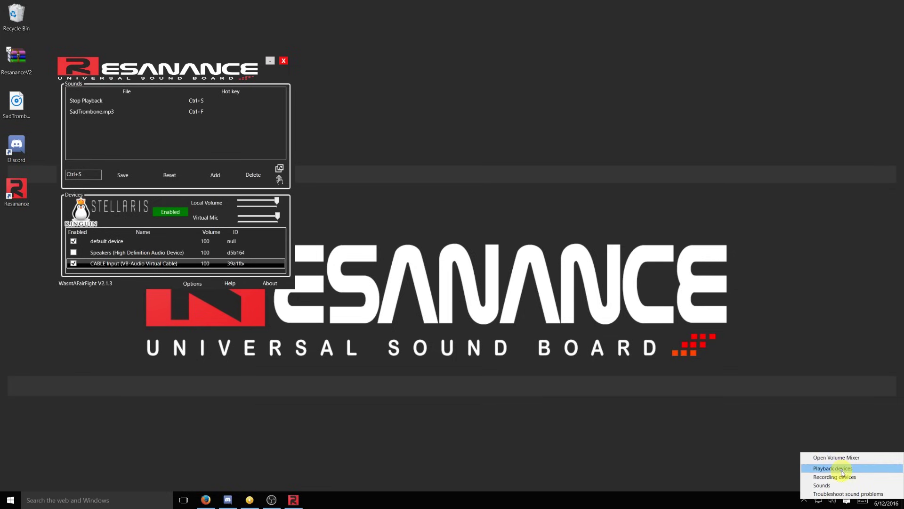
click(841, 478)
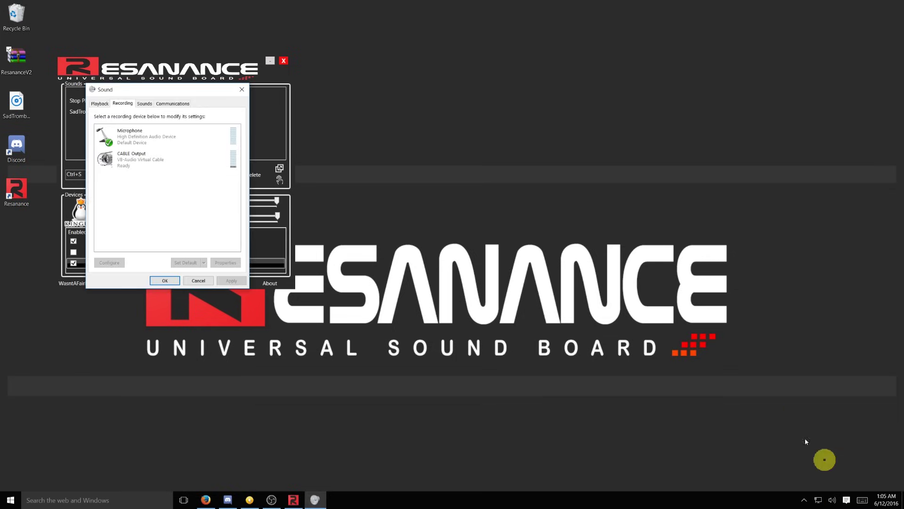
right_click(140, 134)
click(169, 177)
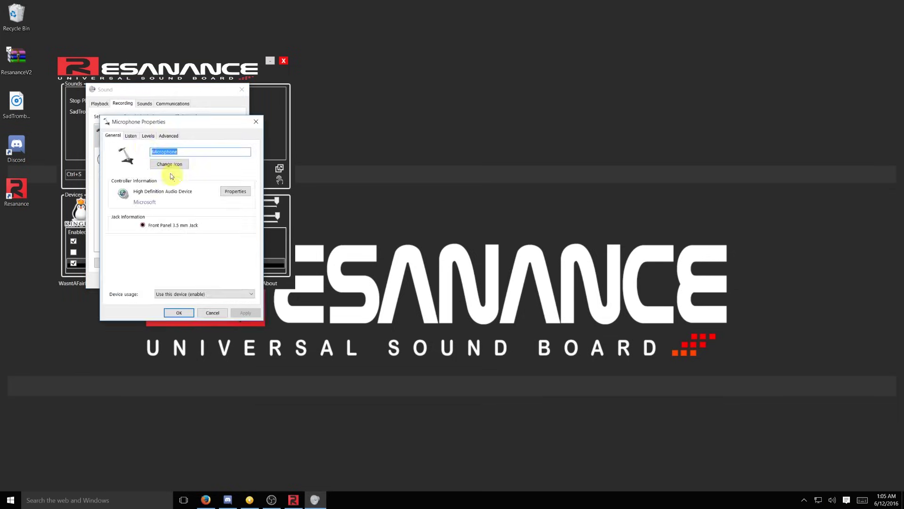
click(133, 137)
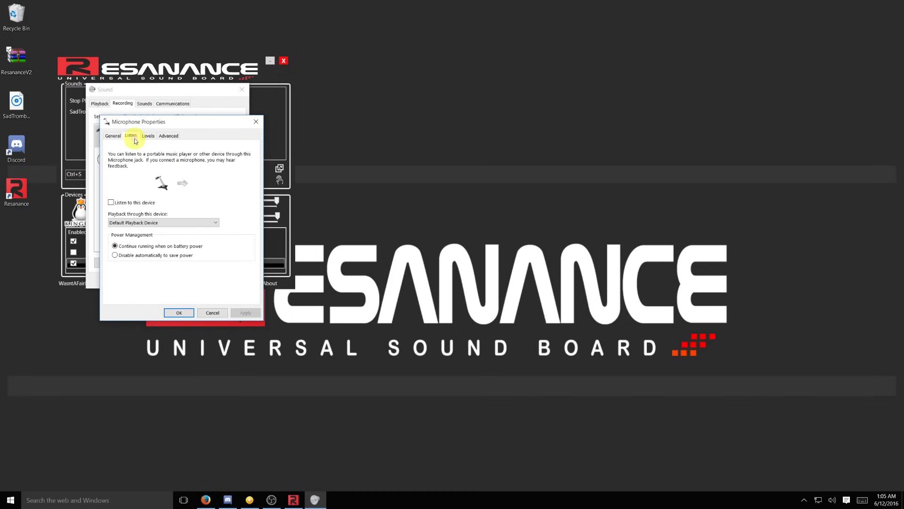
click(111, 202)
click(209, 228)
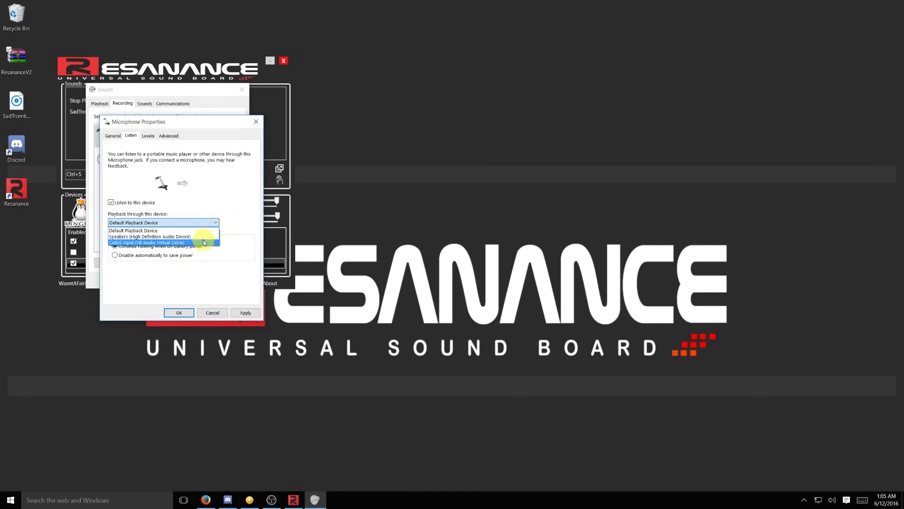
click(204, 243)
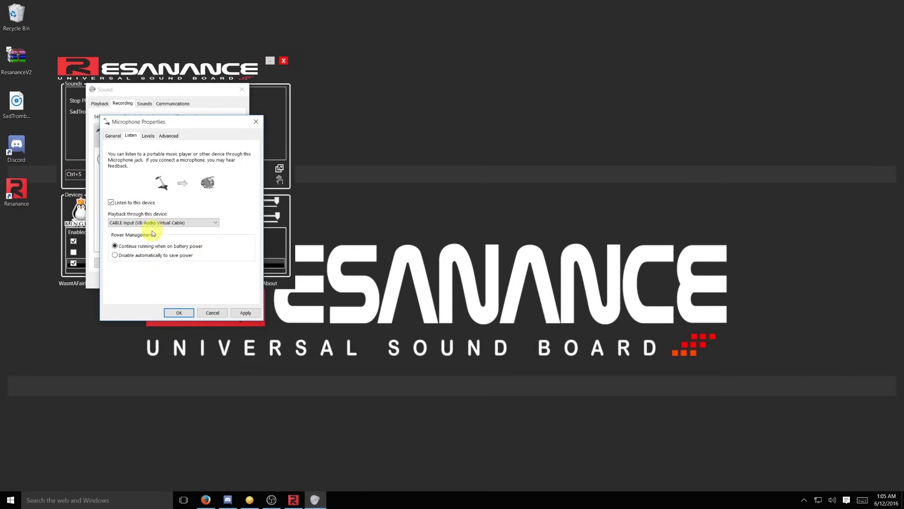
click(179, 312)
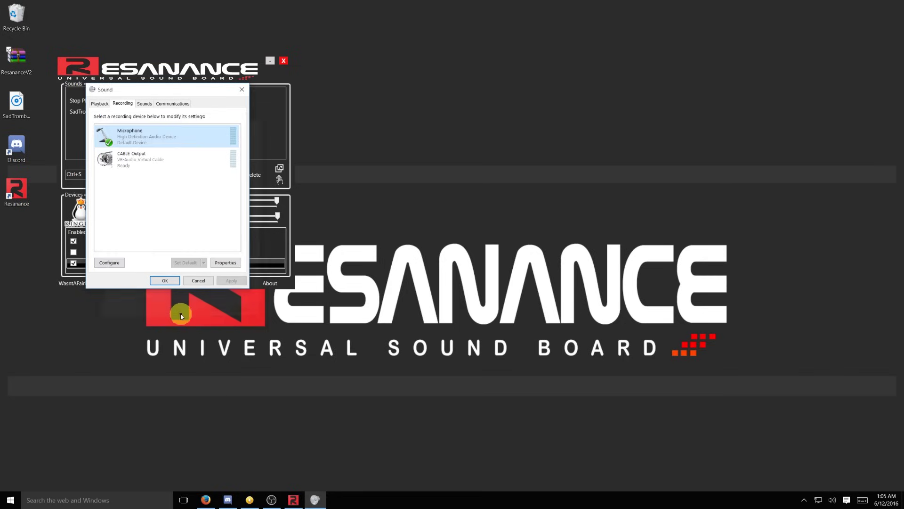
Set CABLE Output as the default recording device and close Sound settings.
right_click(146, 162)
click(183, 176)
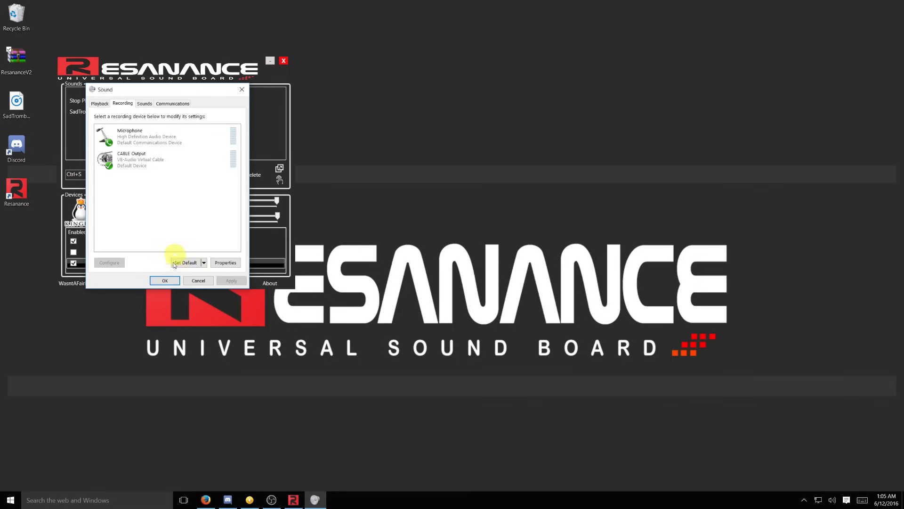
click(167, 281)
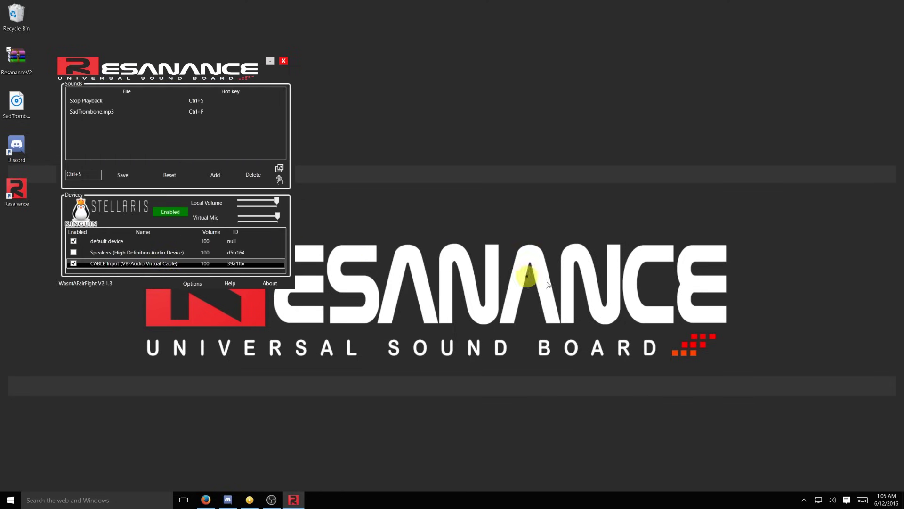
click(227, 499)
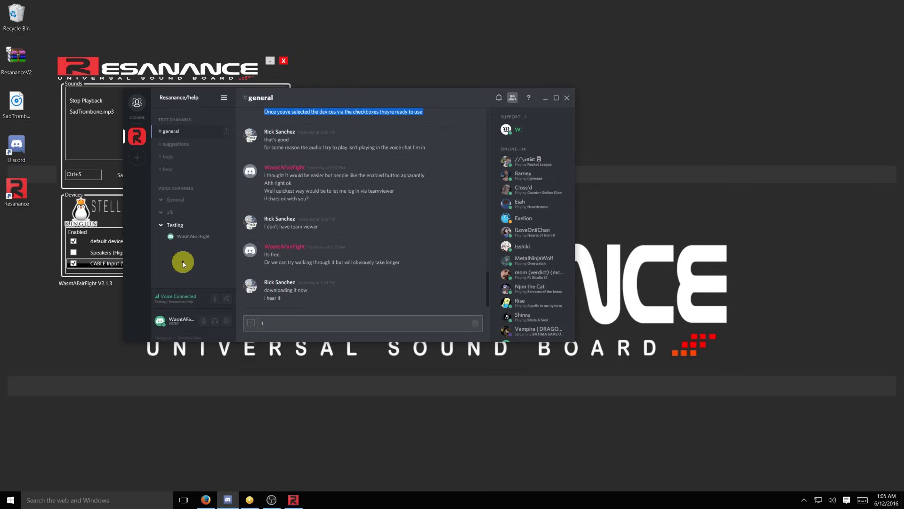
click(548, 99)
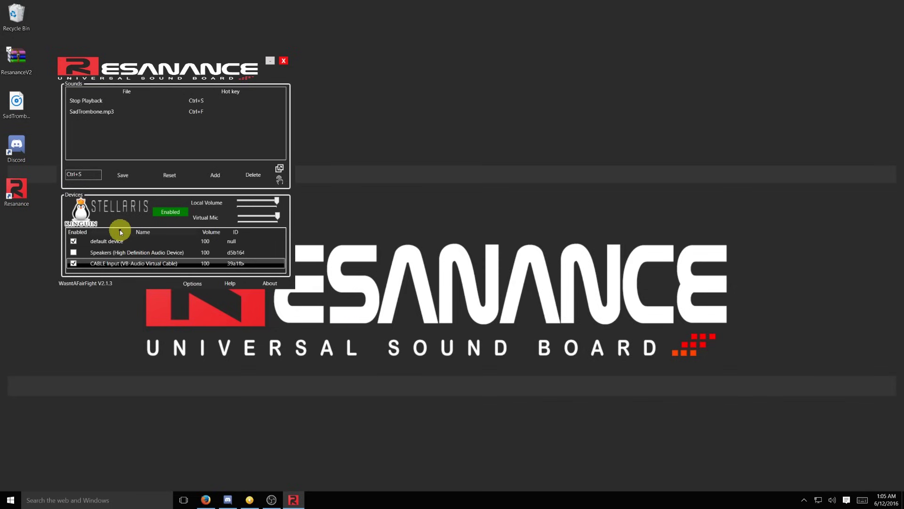
click(206, 501)
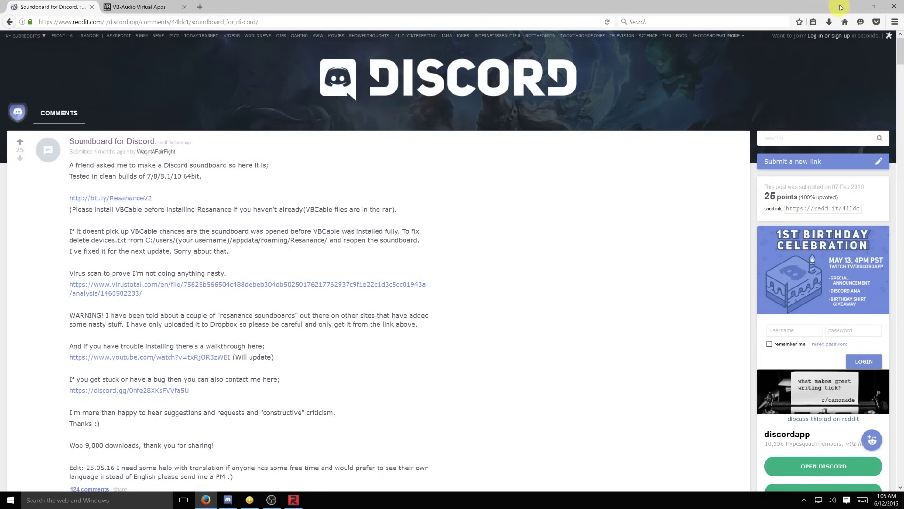
Minimize Firefox and drag the Resanance window to the screen centre.
click(854, 7)
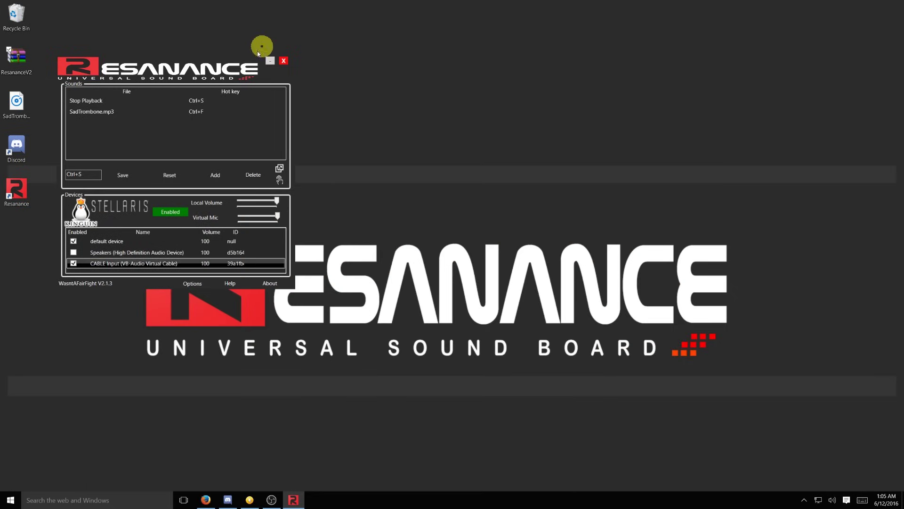
drag(233, 65, 486, 92)
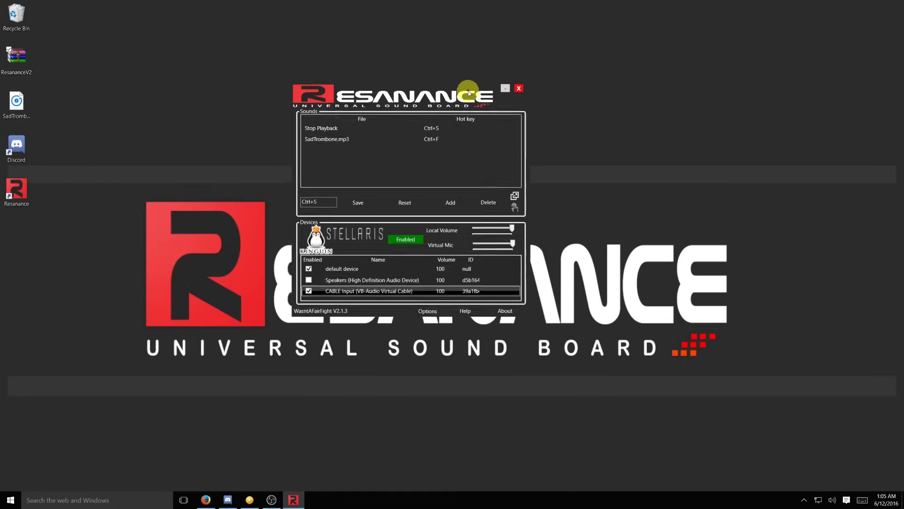